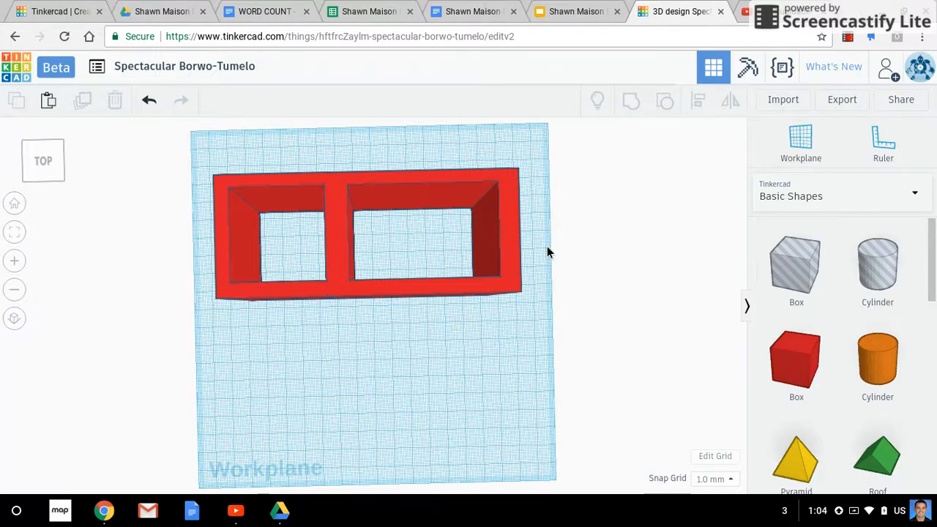
- Ungroup the red two-compartment block into its two frames and pick out the larger frame
left_click(513, 262)
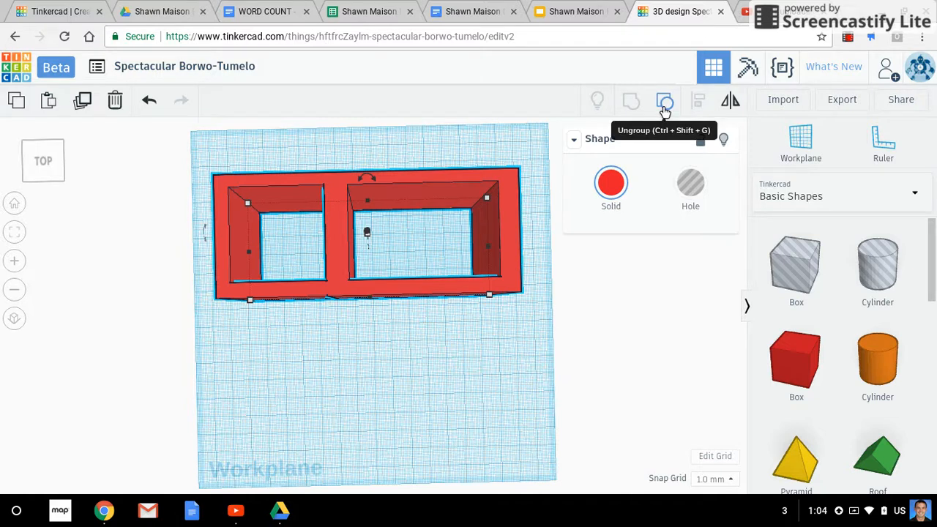
left_click(664, 108)
left_click(587, 199)
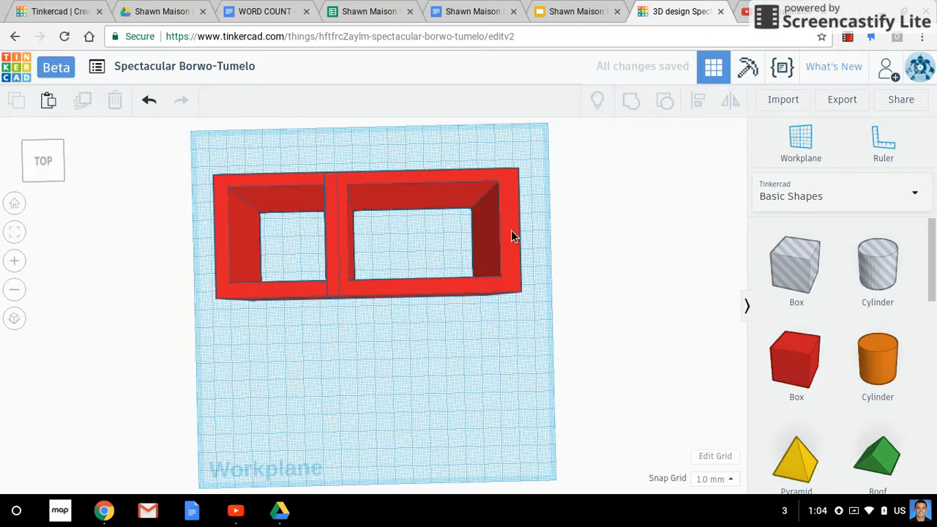
mouse_move(518, 235)
left_mouse_down()
mouse_move(549, 235)
mouse_move(533, 226)
mouse_move(513, 231)
left_mouse_up()
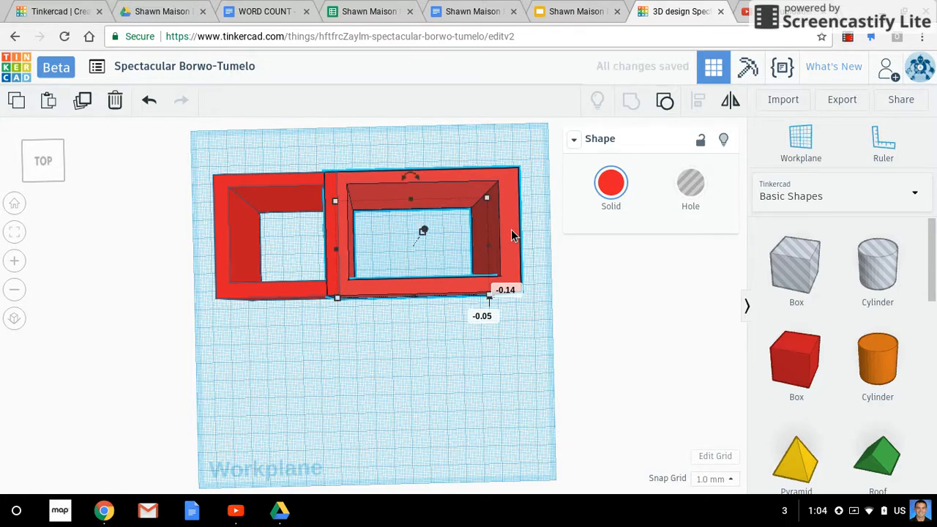
left_click(493, 341)
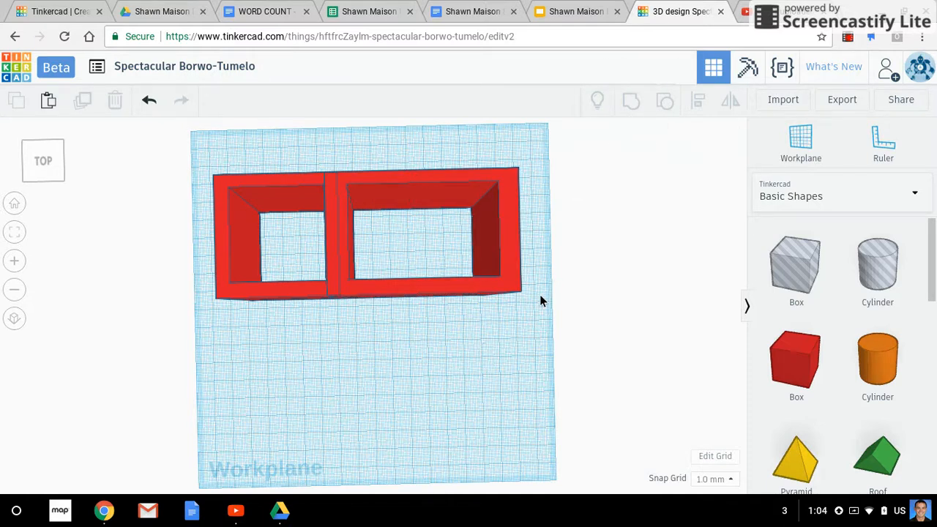
- Select both red frames and group them into one two-compartment block
left_click_drag(537, 301, 199, 153)
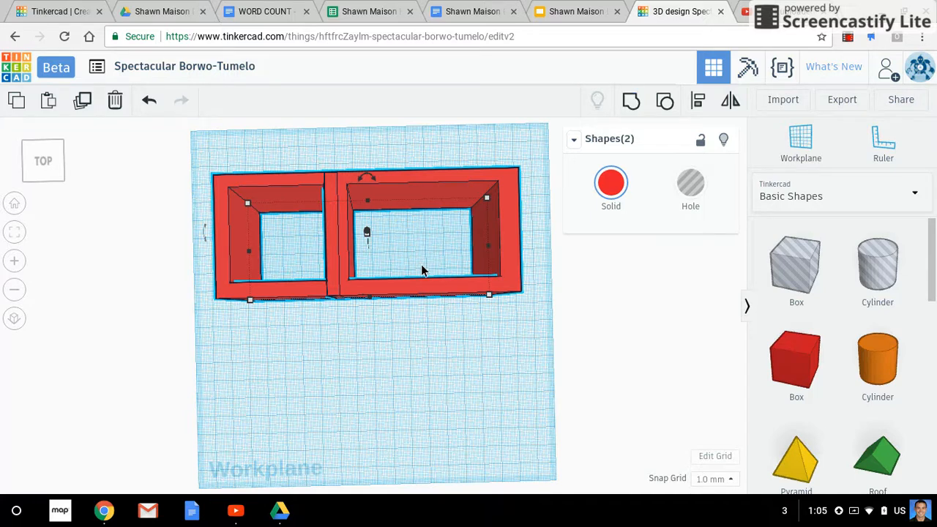
left_click(631, 100)
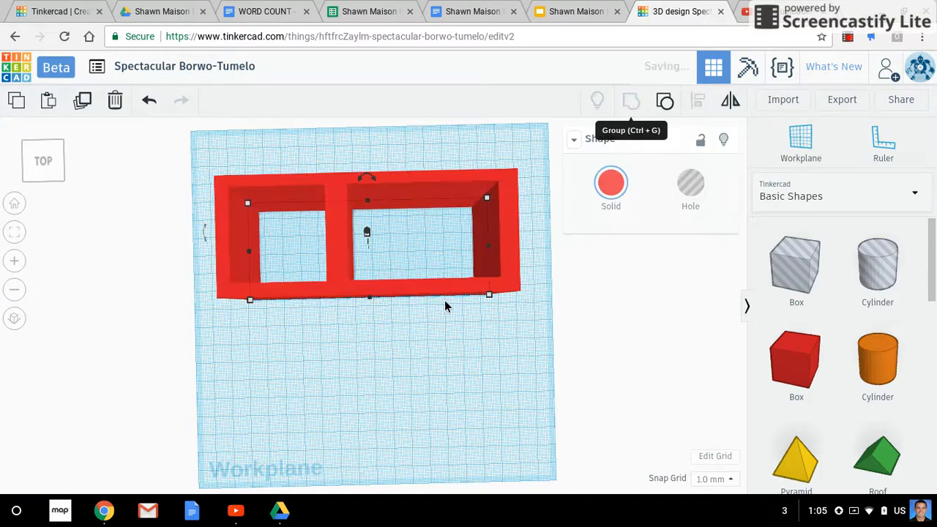
left_click(380, 384)
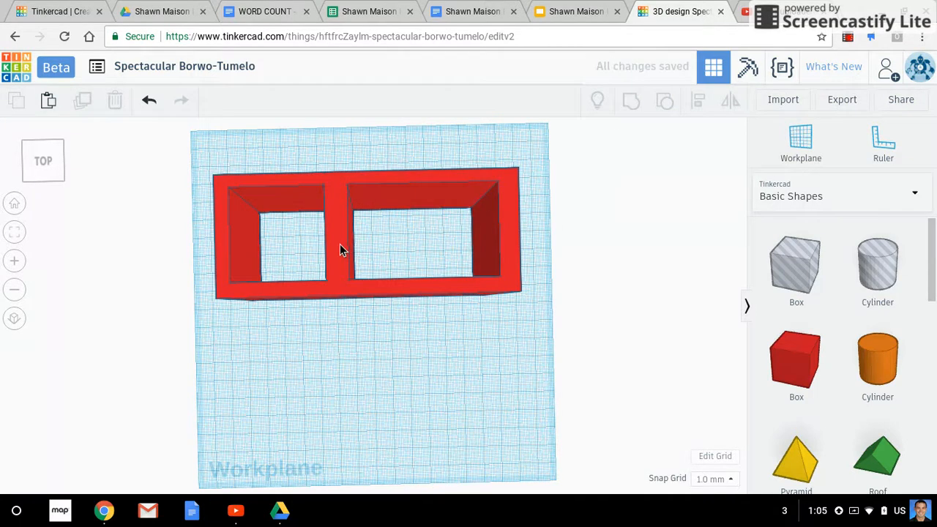
- Move the grouped block about 38 mm toward the front of the workplane and ungroup it
left_click_drag(339, 257, 354, 329)
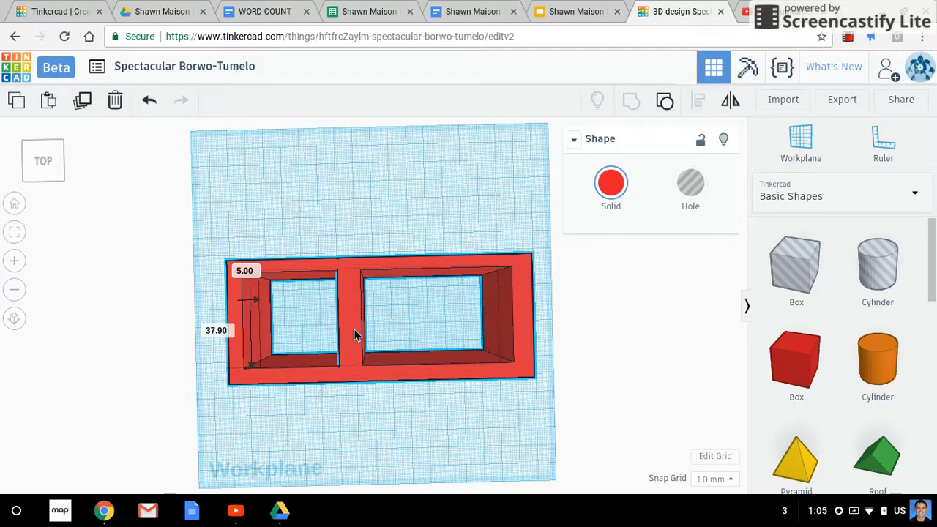
left_click_drag(353, 329, 353, 329)
left_click(665, 103)
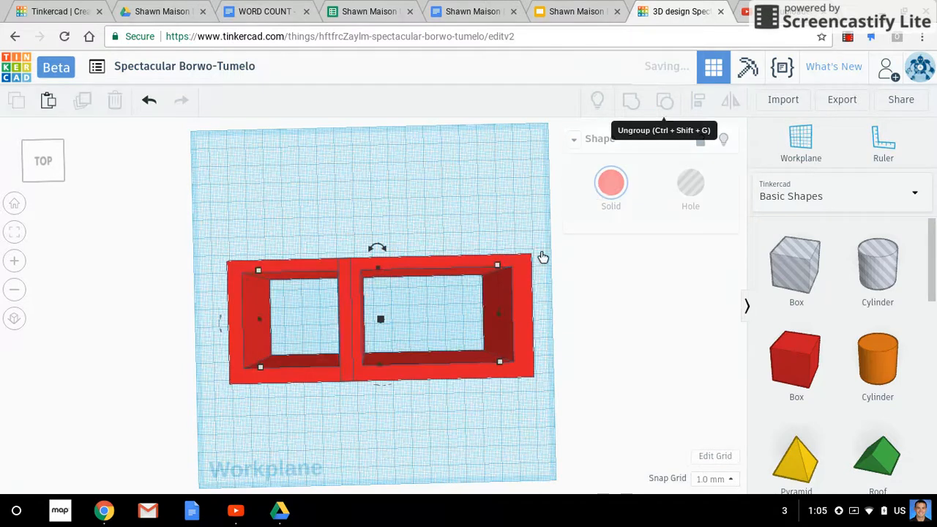
left_click(539, 257)
- Move the larger and the smaller frame back about 27 mm each, keeping their adjoining walls overlapping
left_click_drag(482, 261, 485, 200)
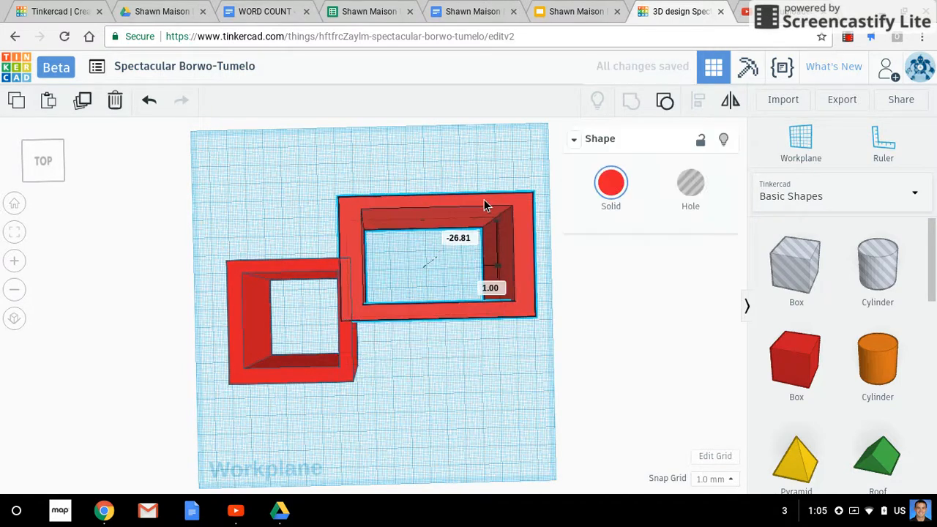
left_click_drag(315, 264, 316, 205)
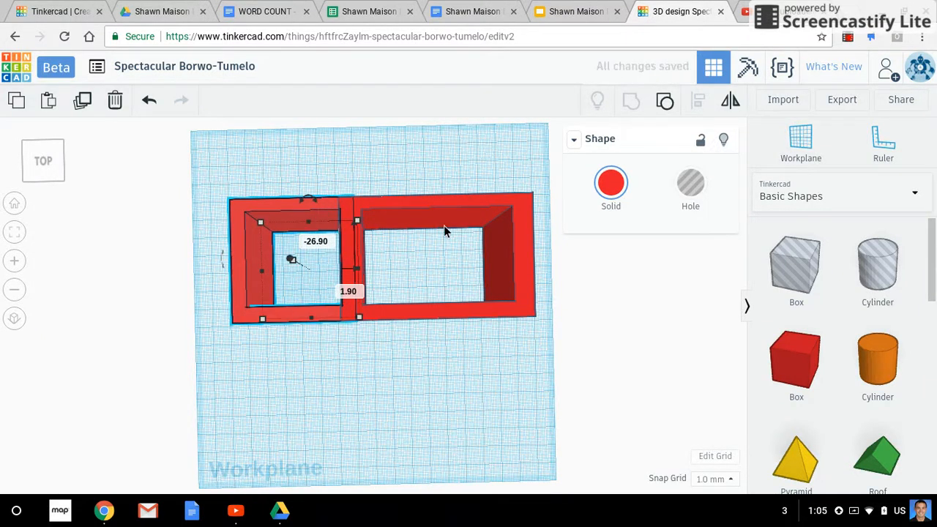
left_click(441, 262)
- Group the two overlapping frames and move the group closer to the back edge of the workplane
left_click_drag(555, 338, 82, 194)
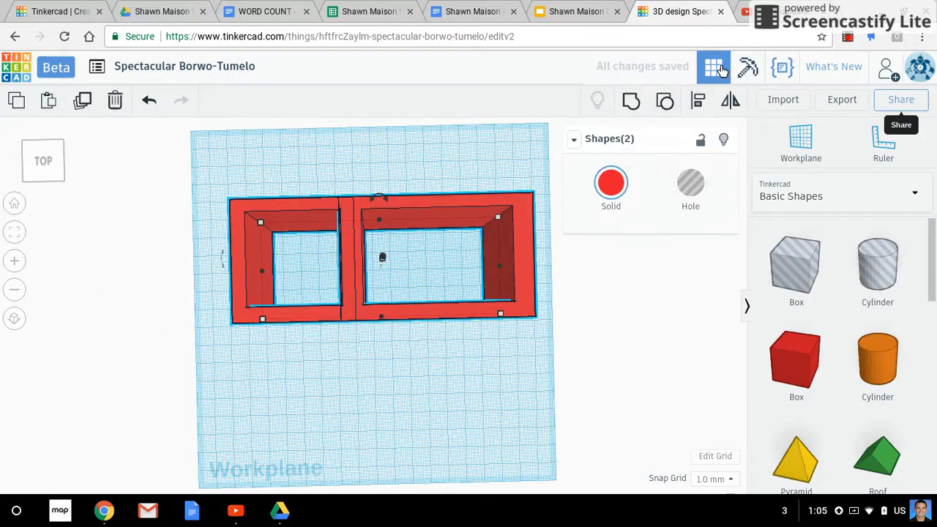
left_click(629, 102)
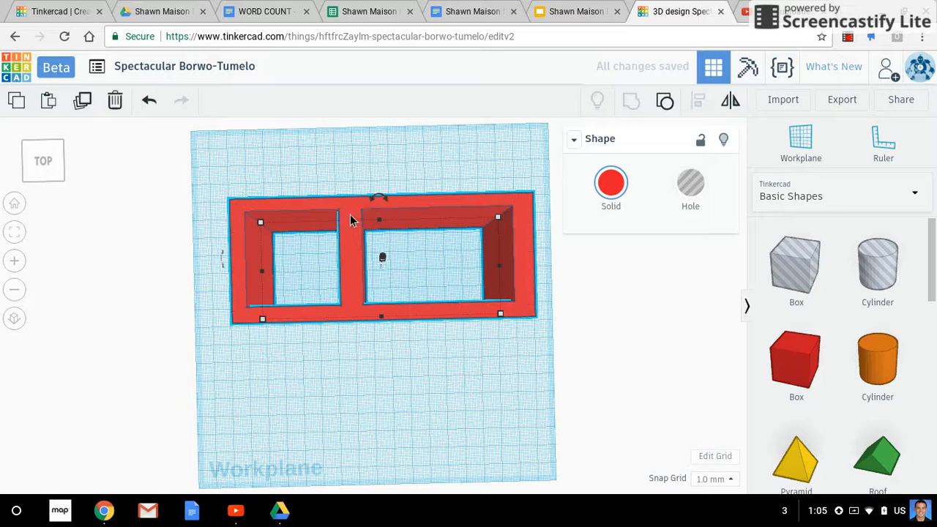
left_click_drag(352, 221, 348, 181)
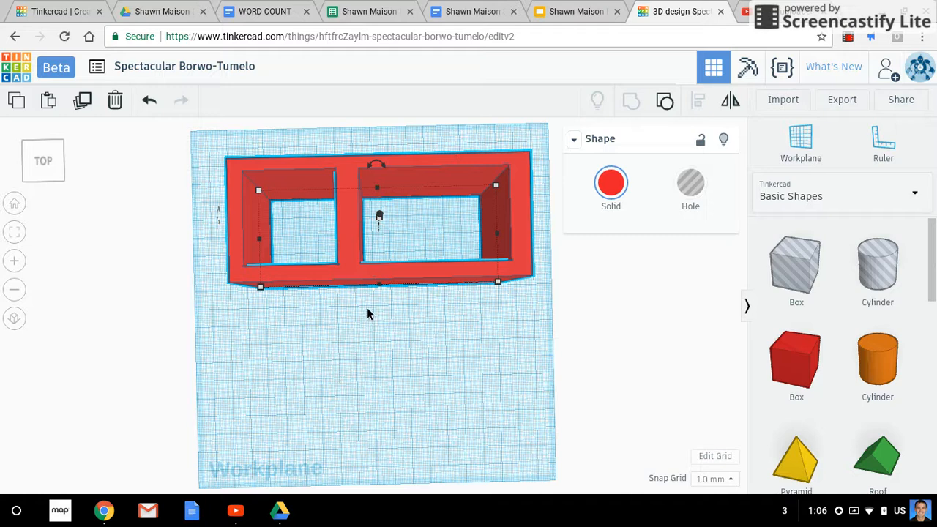
- Change the workplane grid units to inches, keep the Default preset, and update the grid
left_click(727, 459)
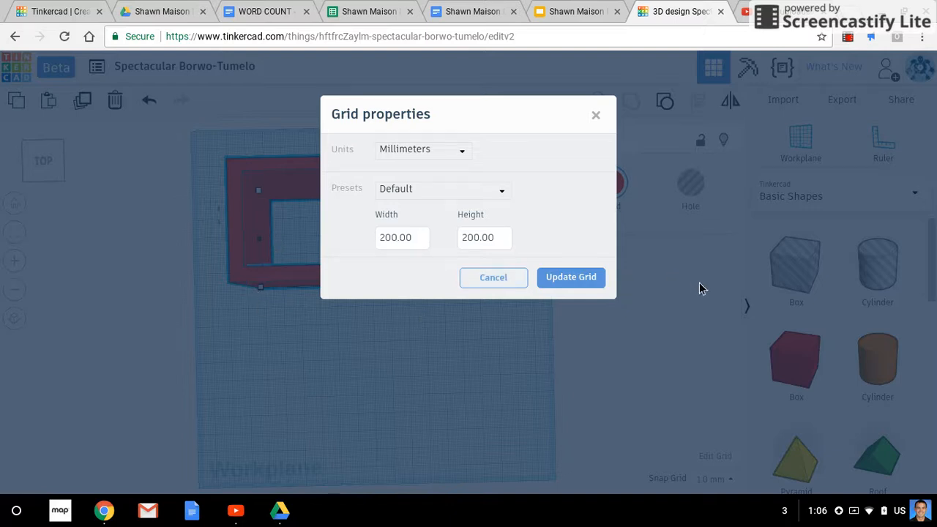
left_click(455, 153)
left_click(447, 191)
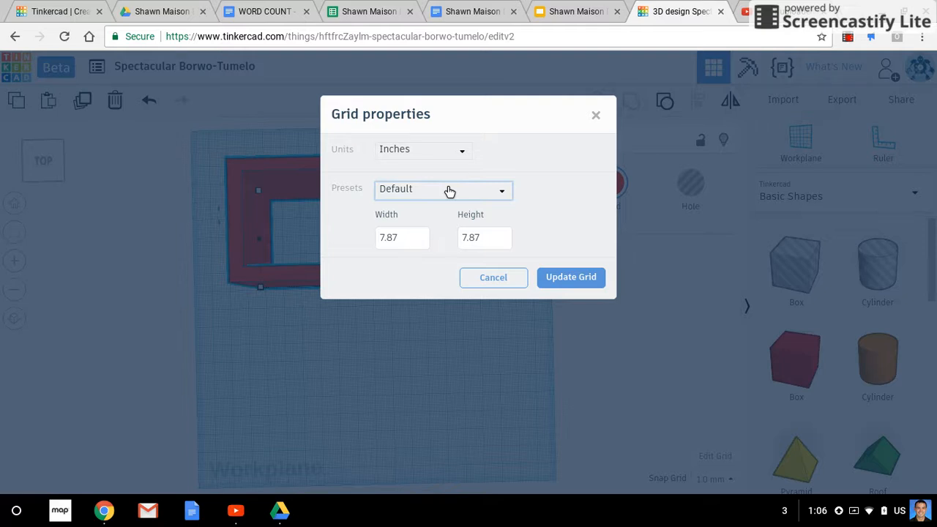
left_click(450, 191)
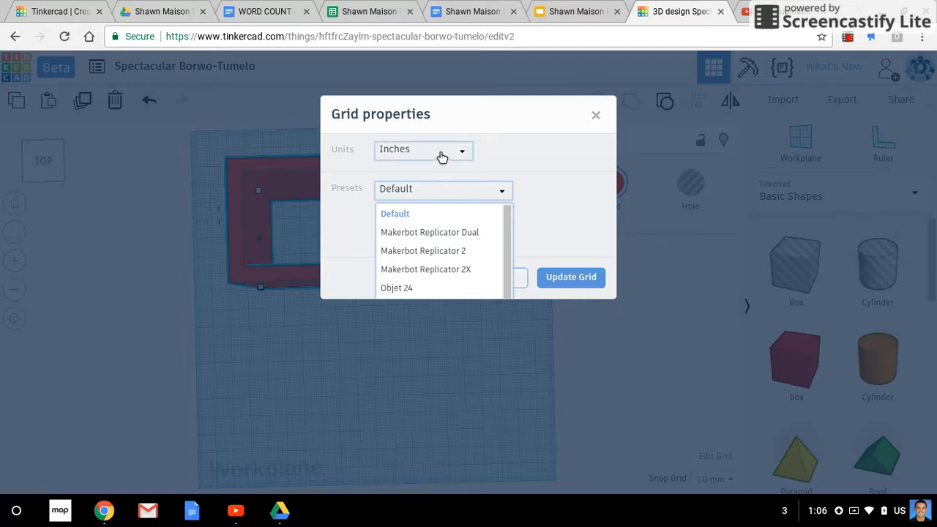
left_click(557, 219)
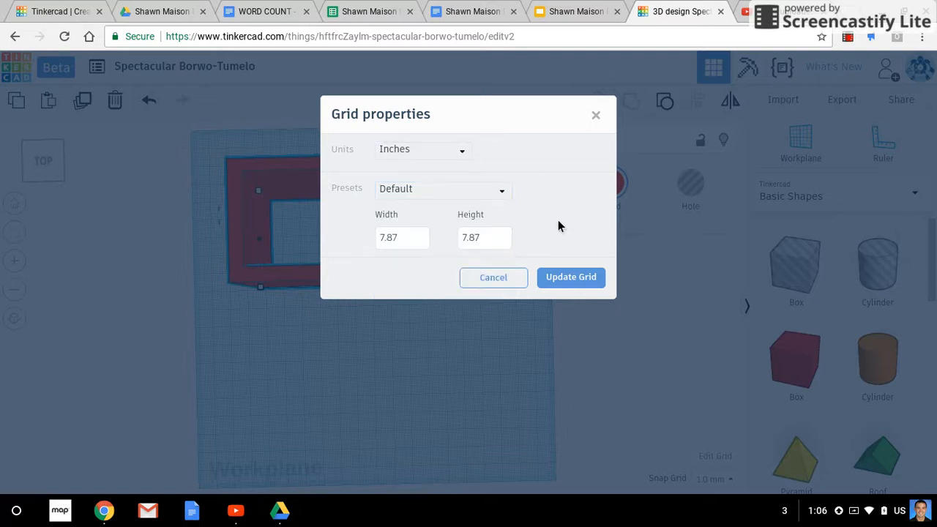
left_click(482, 200)
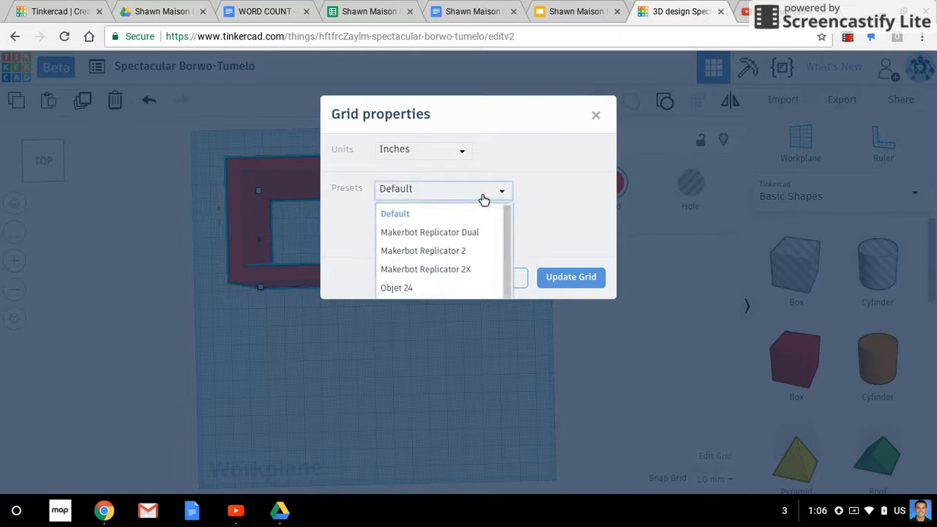
left_click(483, 199)
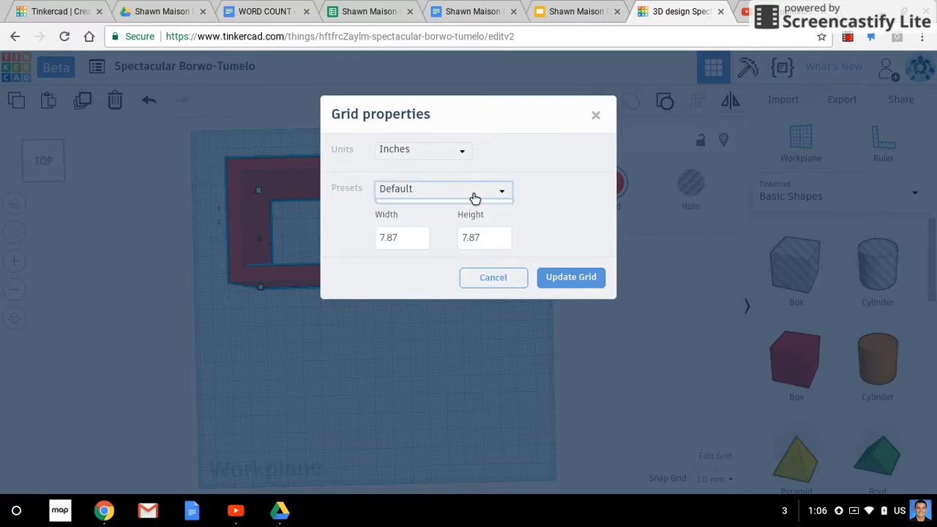
left_click(474, 197)
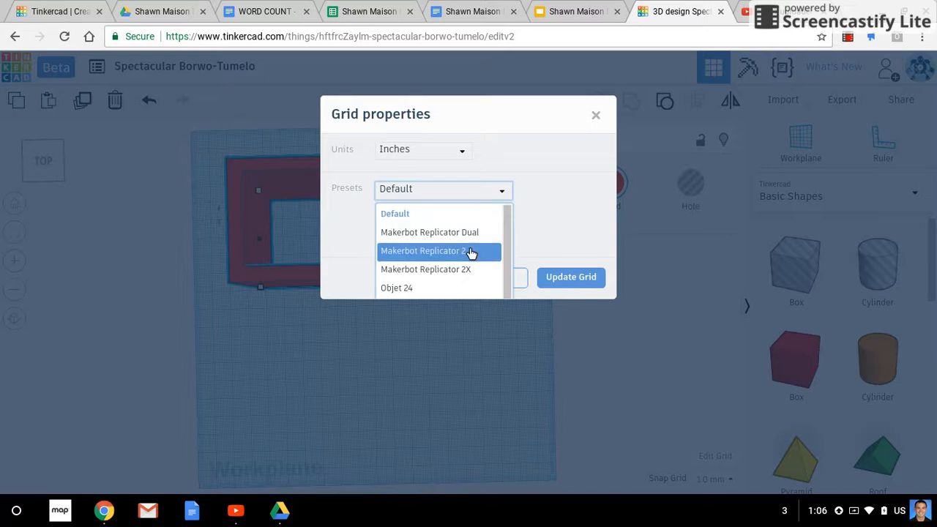
left_click(554, 225)
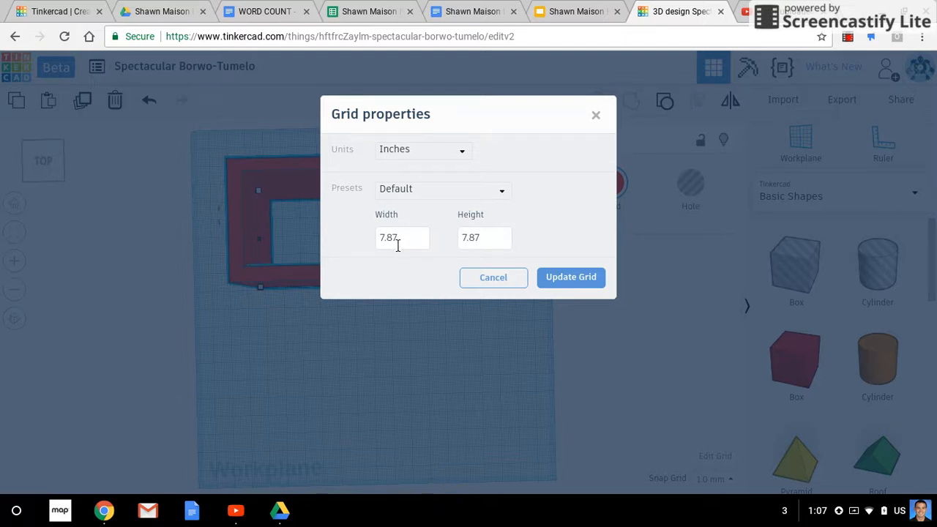
left_click(585, 278)
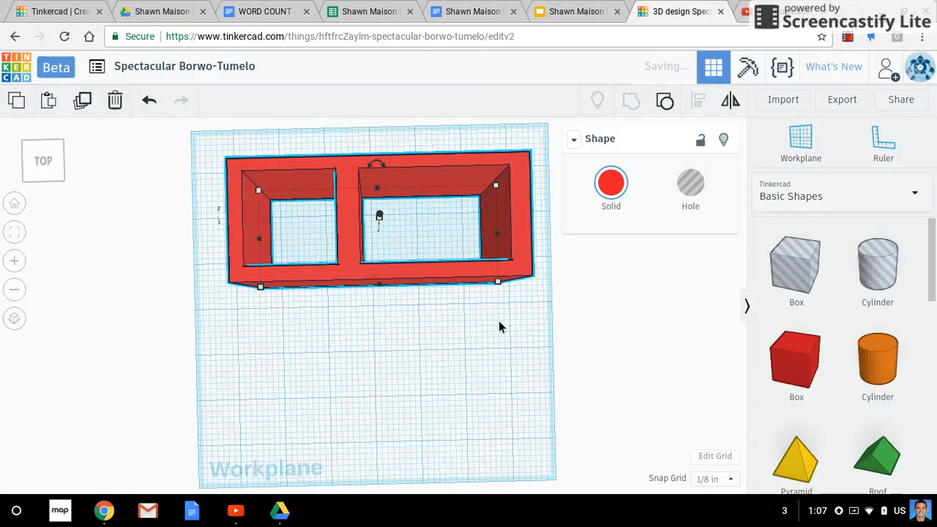
- Set the snap grid to 1/16 in and deselect the block
right_click_drag(498, 320, 481, 203)
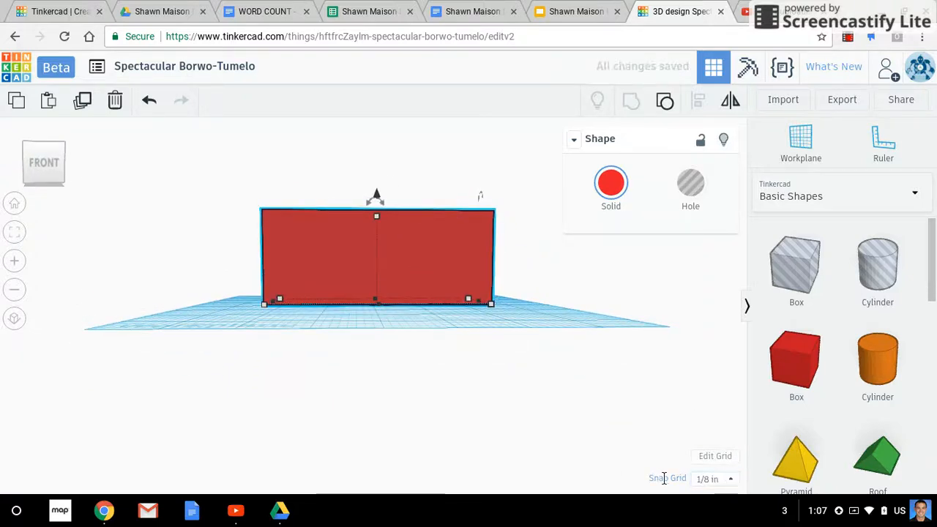
left_click(705, 483)
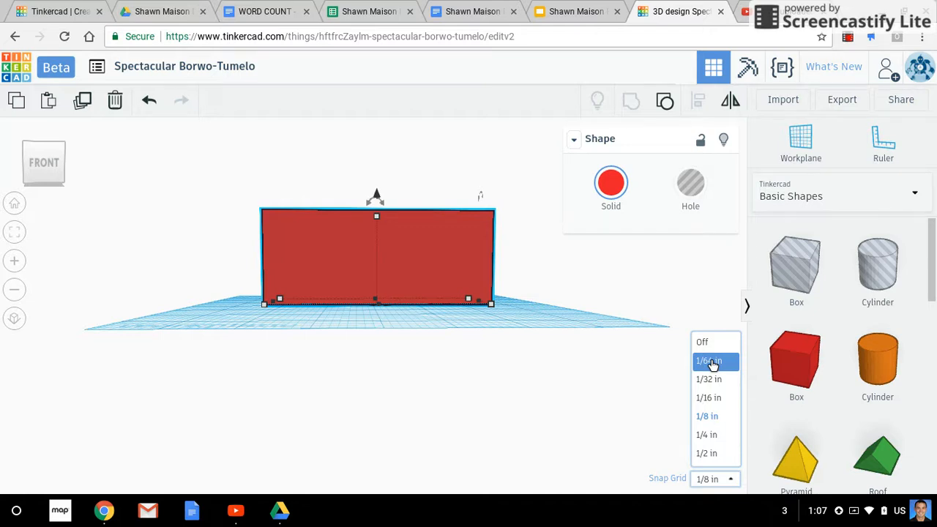
left_click(714, 399)
left_click(717, 403)
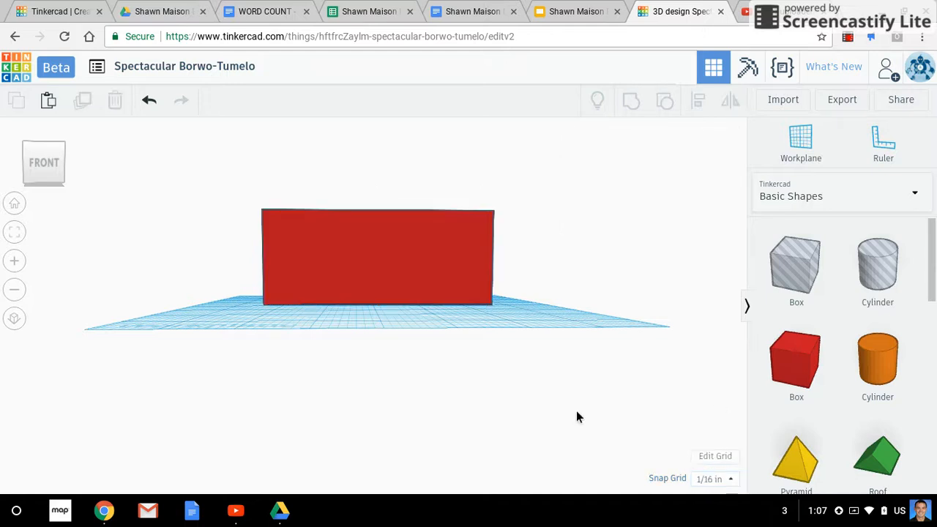
- Copy the two-compartment block and paste a duplicate onto the workplane
right_click_drag(473, 320, 421, 439)
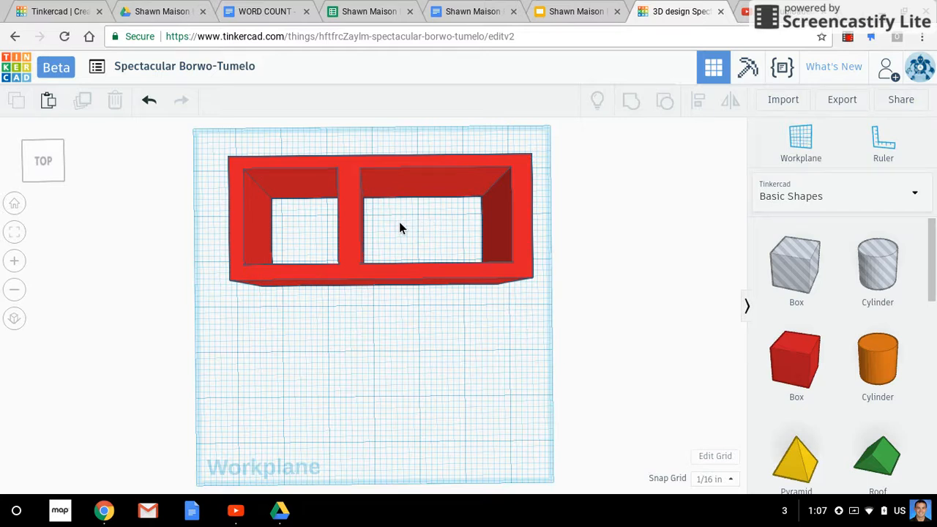
left_click(287, 271)
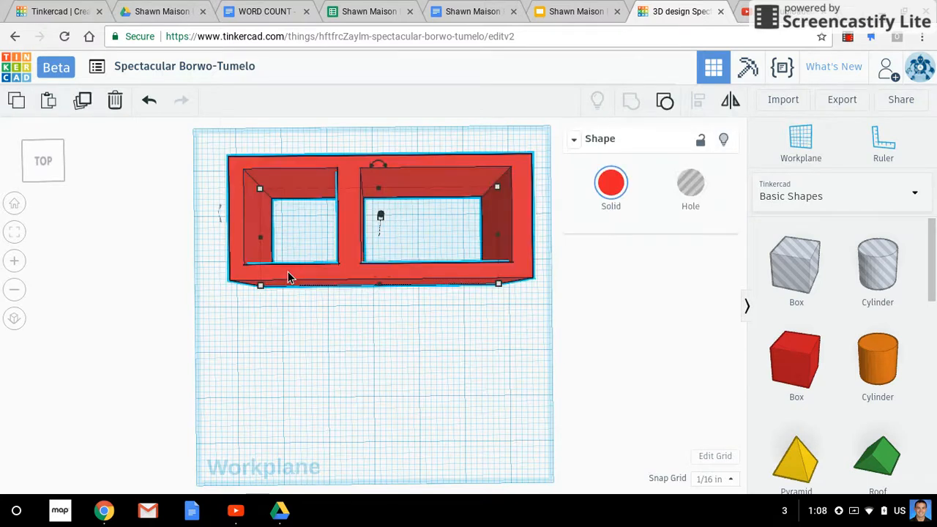
left_click(294, 321)
key("ctrl+v")
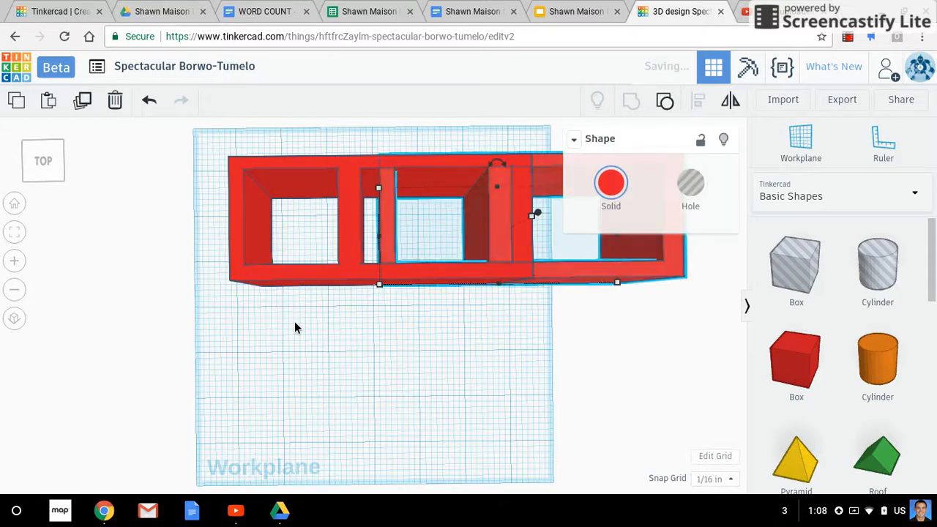
- Place the duplicate directly in front of the original with their long walls overlapping, and rotate it half a turn flat on the workplane
left_click_drag(631, 274, 480, 379)
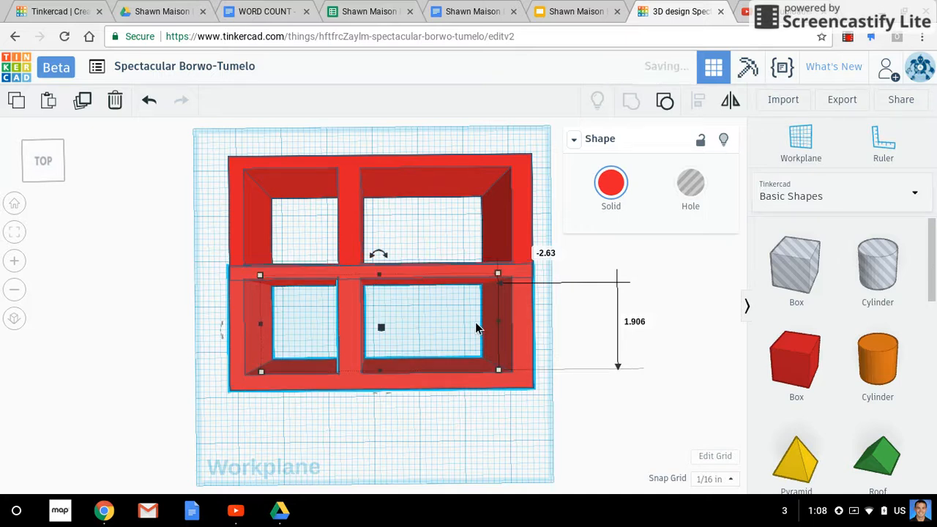
left_click_drag(381, 256, 384, 322)
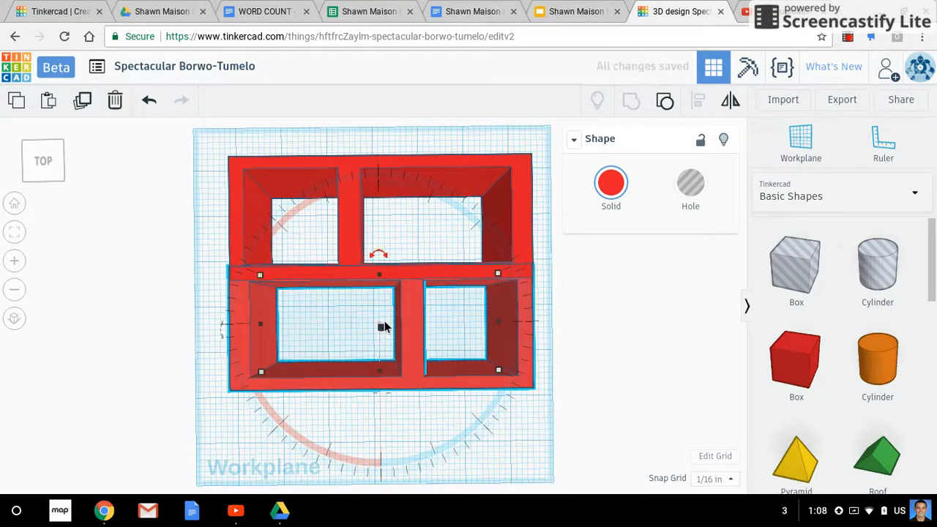
left_click(407, 412)
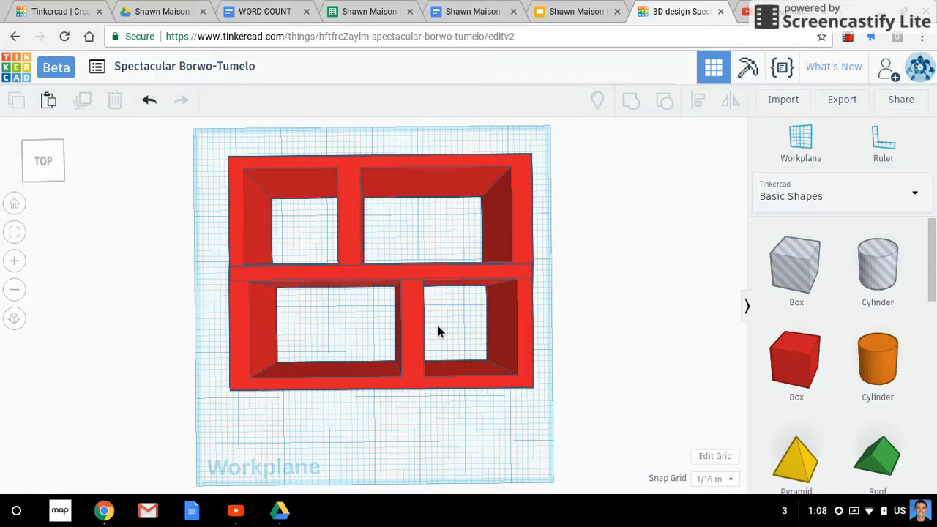
- Move the rear block about 0.53 in and the front block about 0.56 in toward the back, with their long walls overlapping
left_click_drag(407, 163, 408, 132)
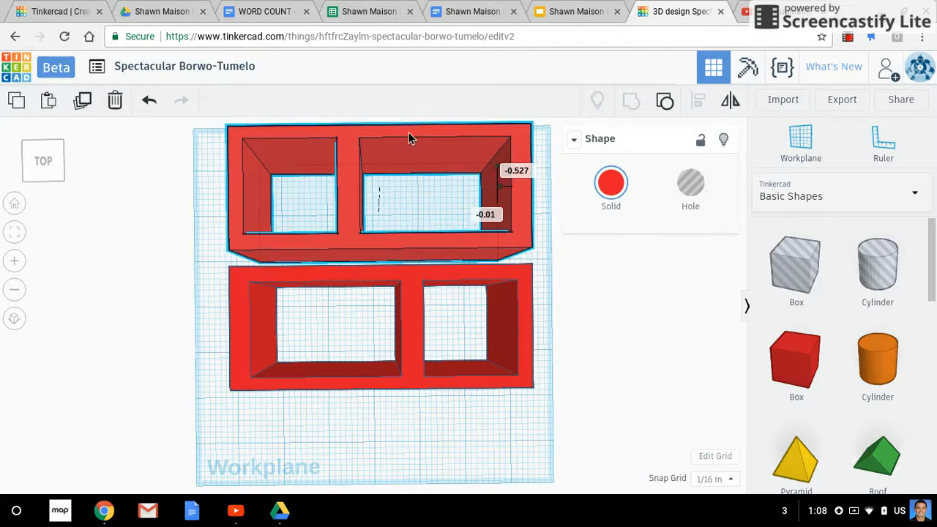
left_click_drag(370, 271, 371, 241)
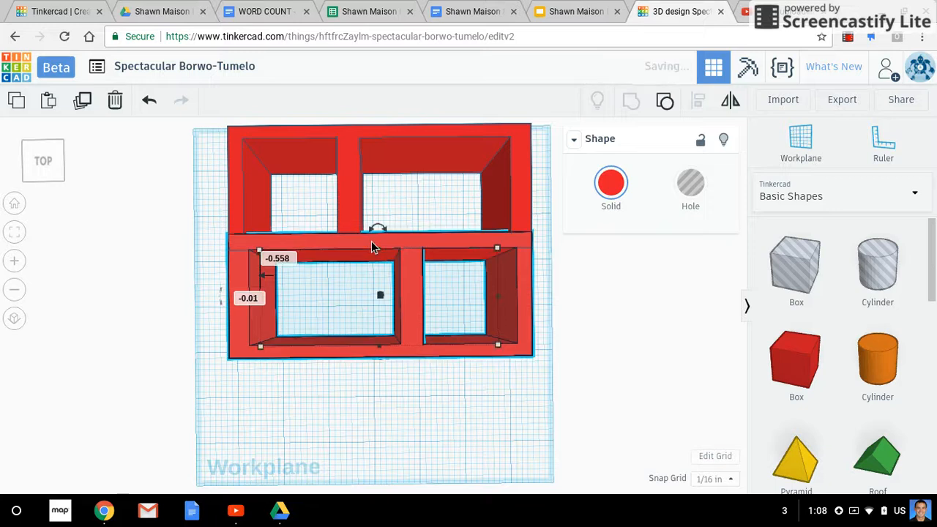
left_click(401, 423)
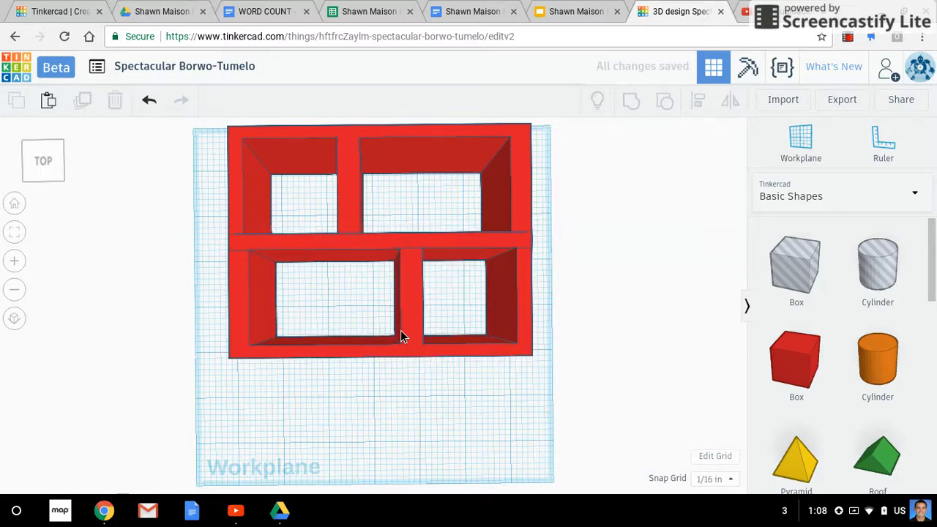
- Paste a third two-compartment block and place it in front of the other two with their long walls overlapping
key("ctrl+v")
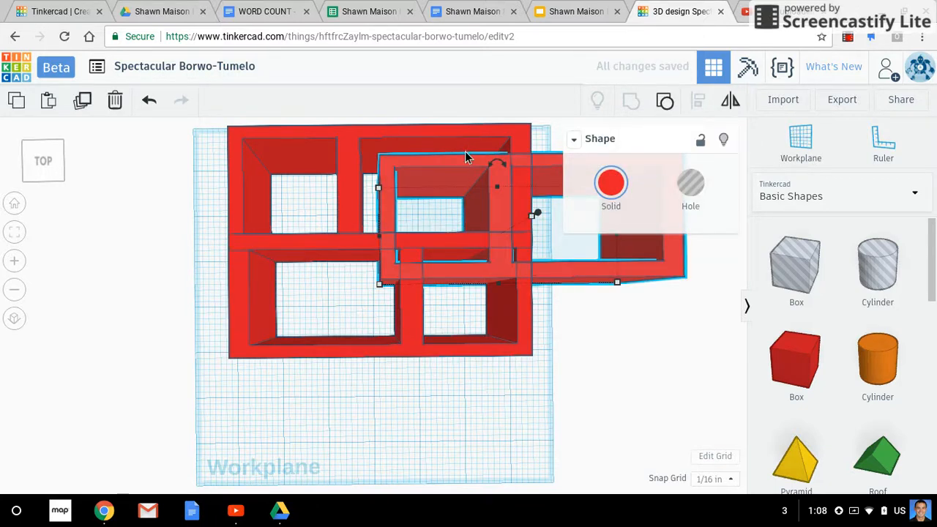
left_click_drag(464, 156, 313, 352)
left_click(541, 371)
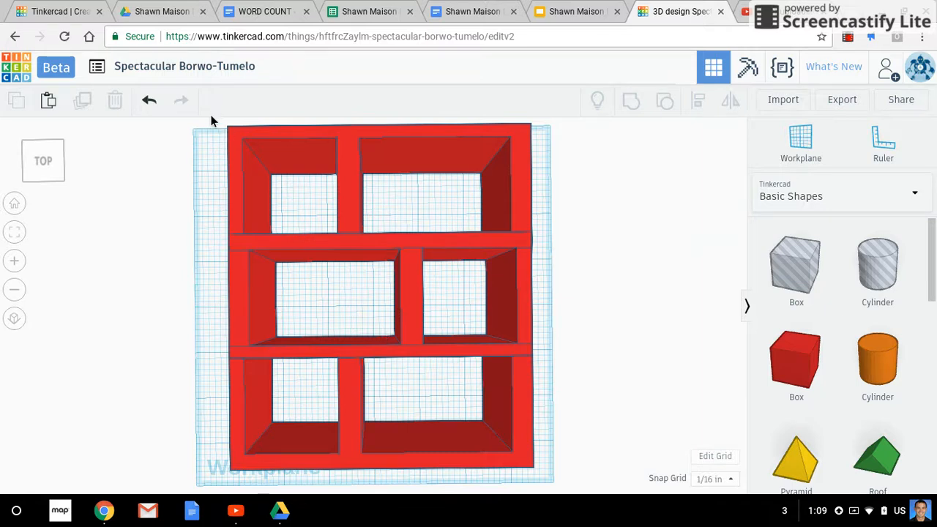
- Group the three blocks into one shape and move it 1/8 in toward the front of the workplane
left_click_drag(211, 123, 567, 486)
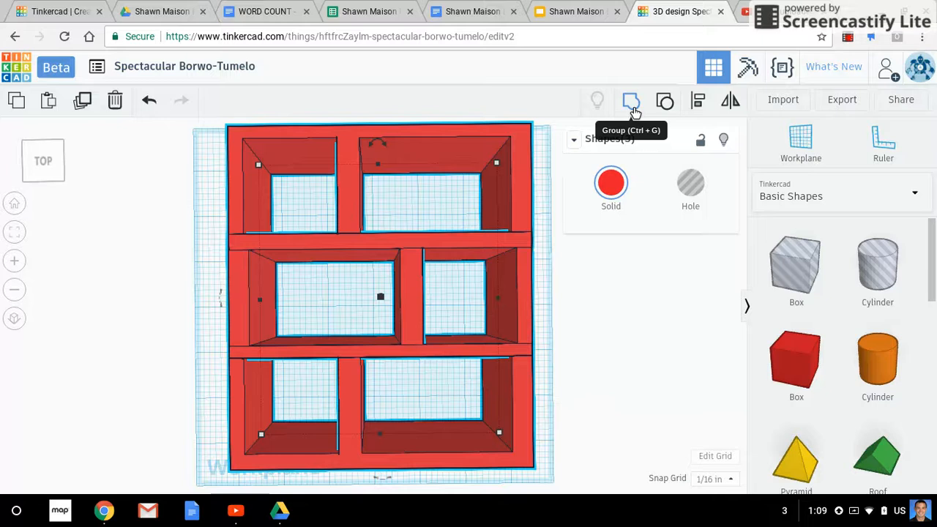
left_click(633, 104)
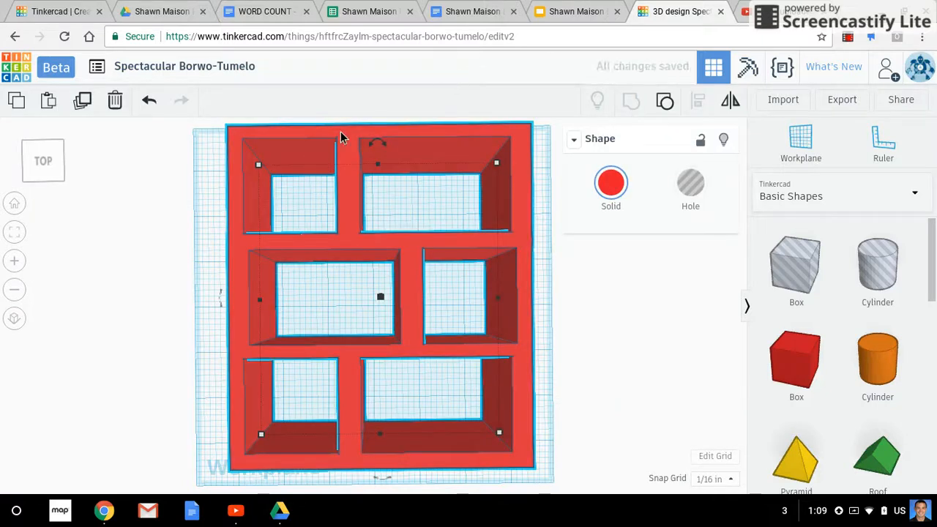
mouse_move(340, 133)
left_mouse_down()
mouse_move(333, 147)
mouse_move(340, 140)
left_mouse_up()
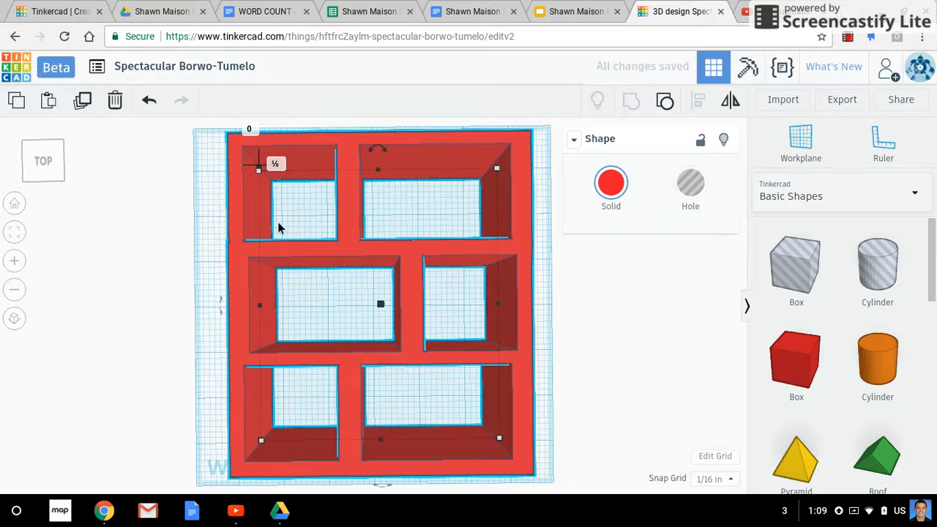
left_click(46, 167)
left_click_drag(43, 160, 51, 142)
left_click_drag(410, 344, 405, 316)
left_click_drag(538, 356, 556, 379)
key("Escape")
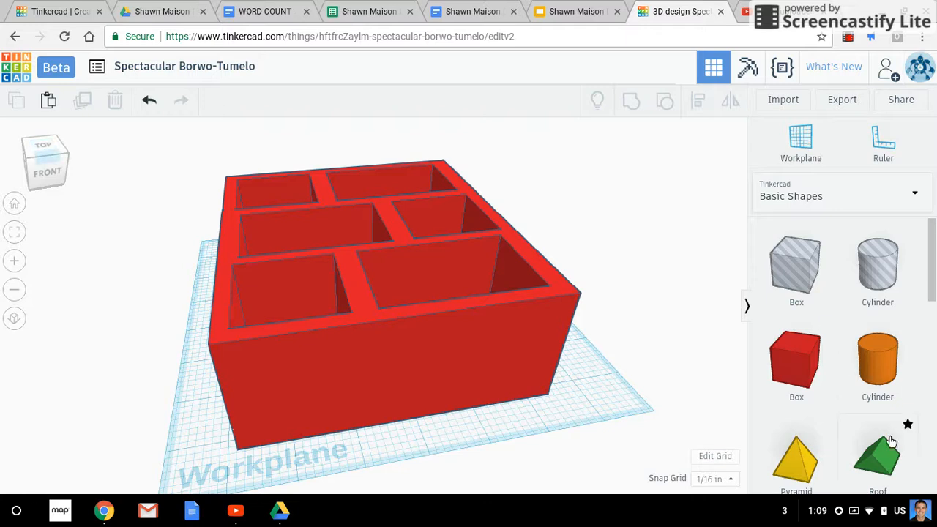
- Add a Roof shape at the organizer's front wall and raise it 2.188 in above the workplane
left_click(884, 460)
left_click(416, 383)
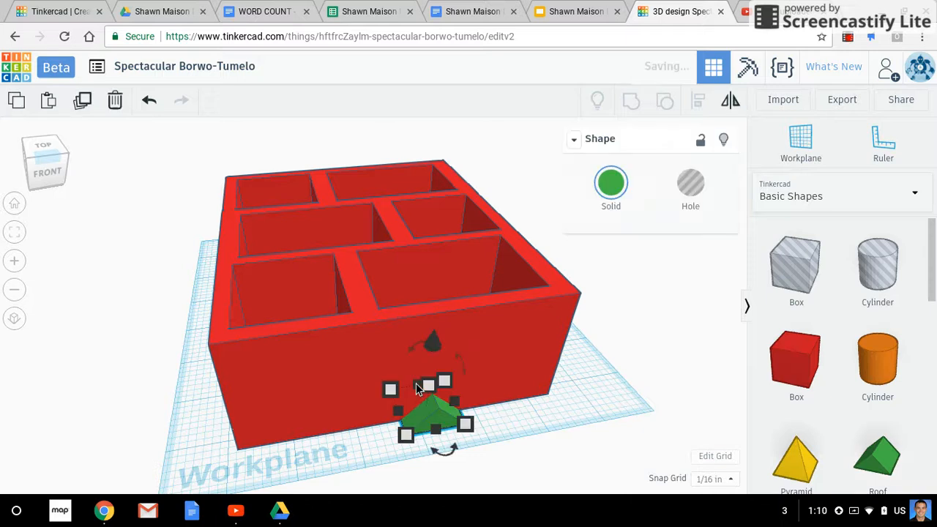
left_click_drag(435, 346, 425, 208)
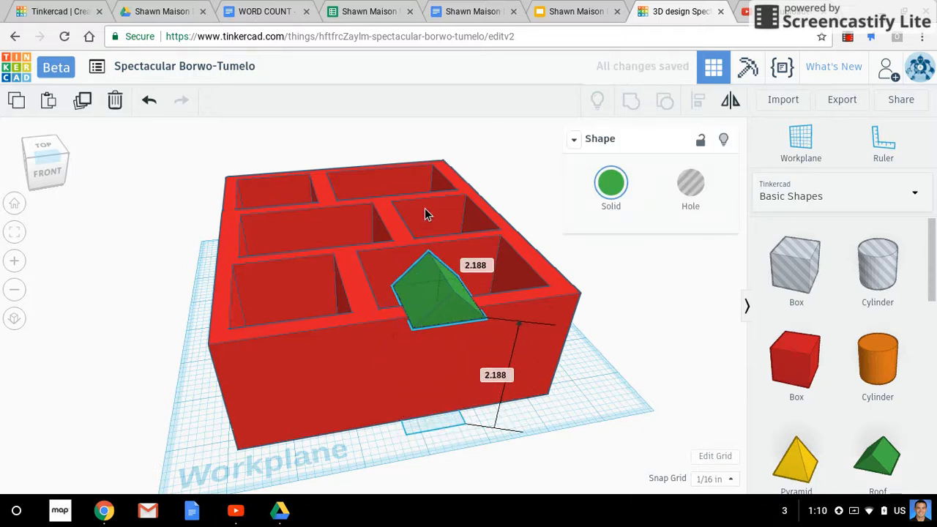
- Stretch the roof over the whole organizer to about 5 3/4 in wide, 7.438 in long and 1.562 in tall
left_click_drag(394, 285, 216, 170)
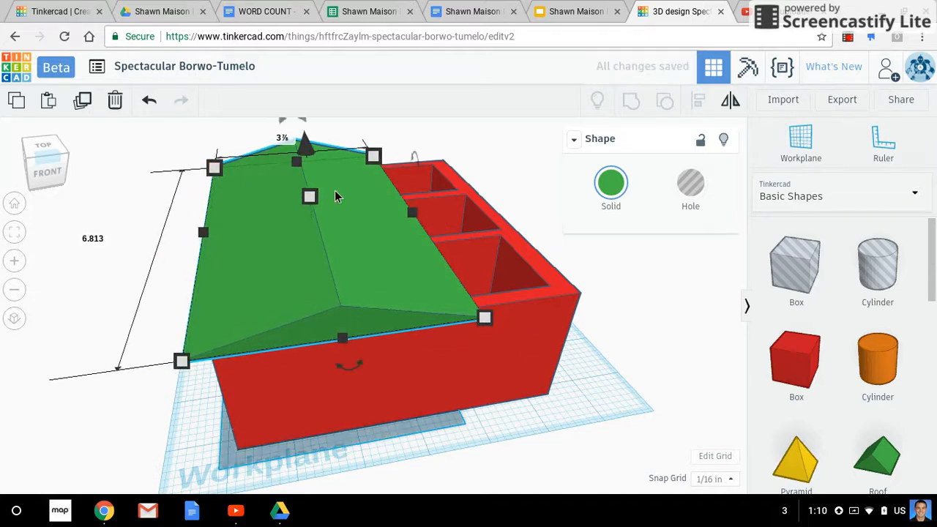
left_click_drag(373, 156, 436, 143)
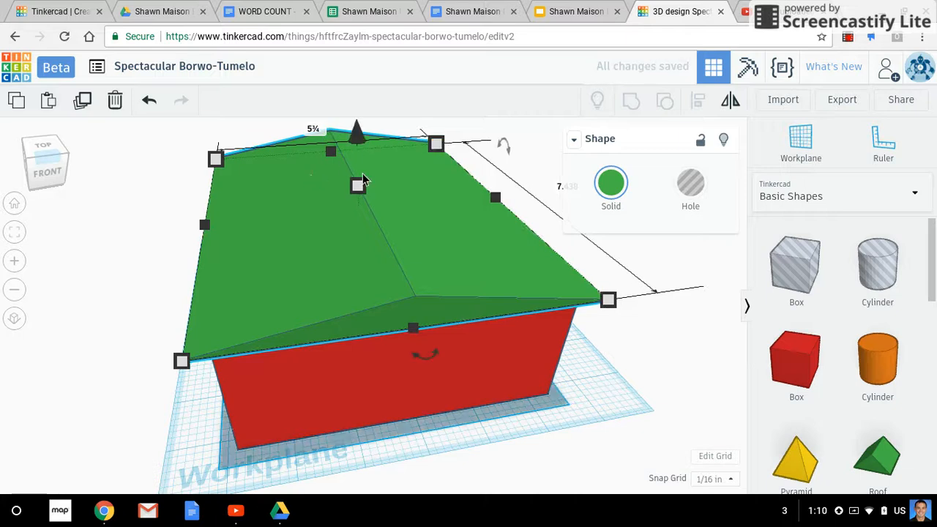
left_click_drag(357, 179, 357, 128)
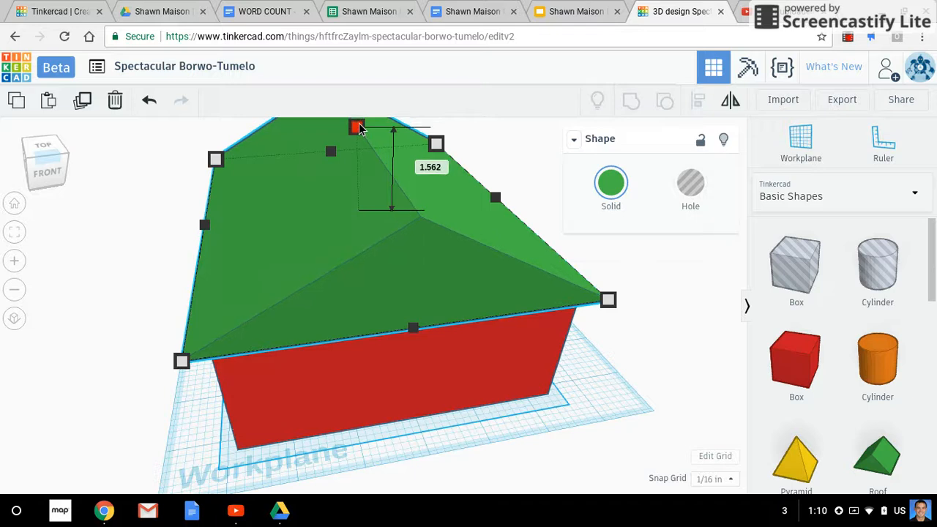
- Group the roof and the organizer into a single shape and deselect it
left_click(53, 176)
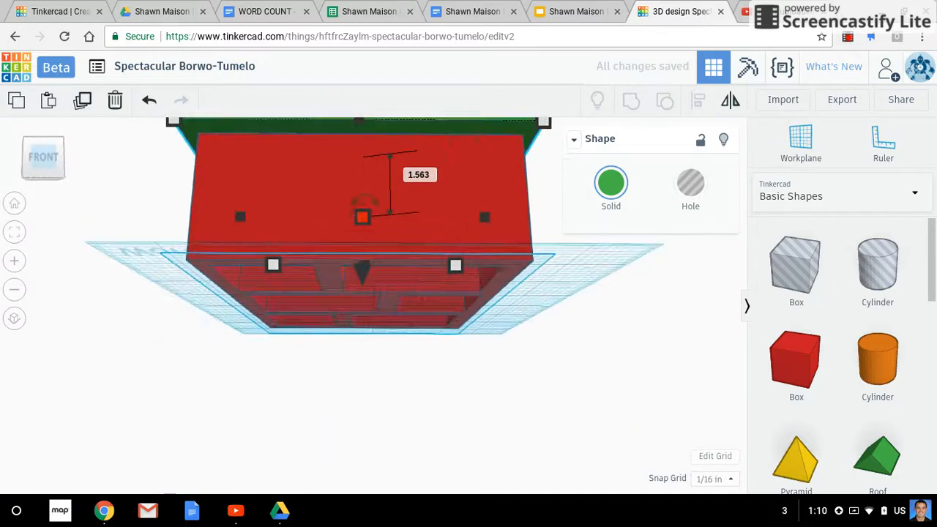
left_click_drag(43, 161, 44, 230)
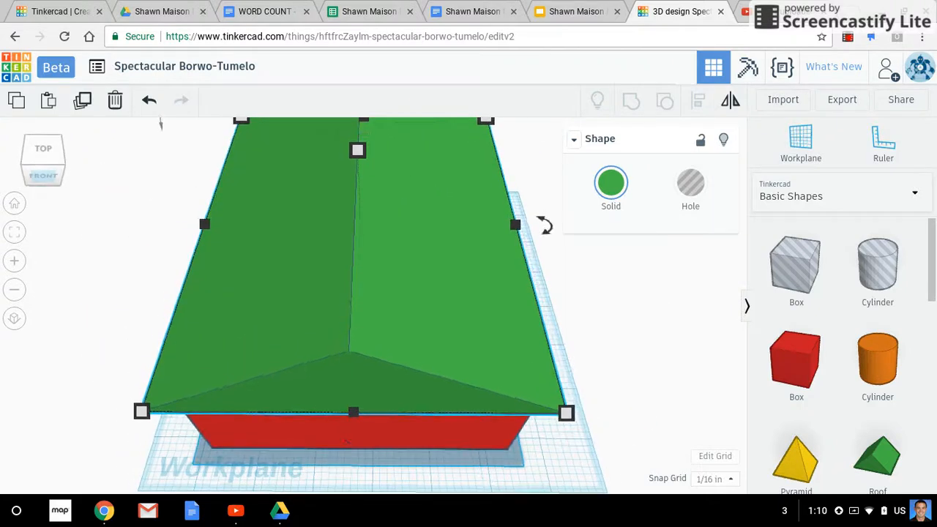
left_click(14, 289)
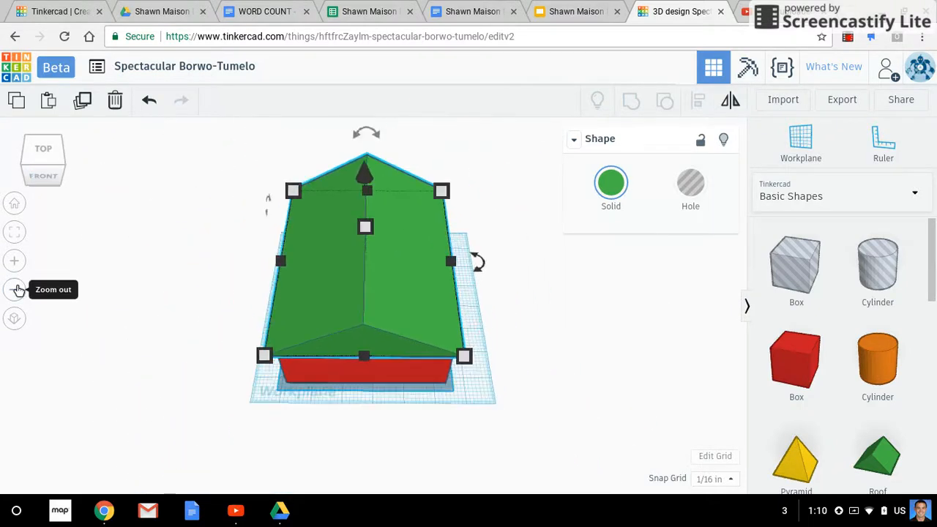
left_click_drag(287, 194, 477, 362)
left_click_drag(482, 374, 482, 374)
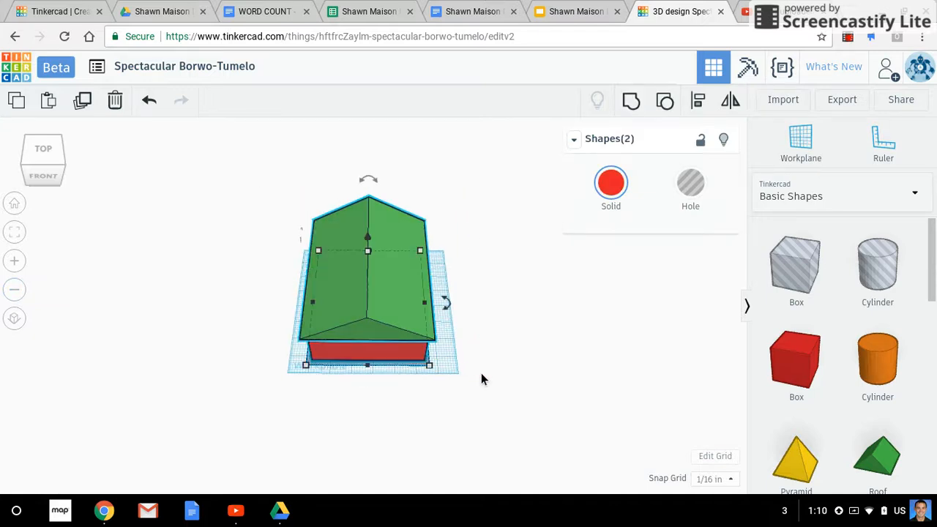
left_click(633, 102)
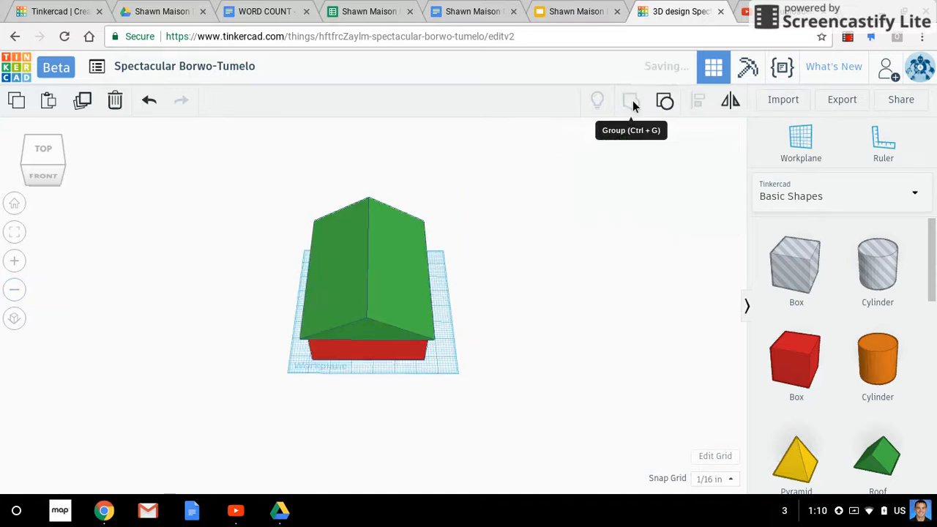
left_click(504, 354)
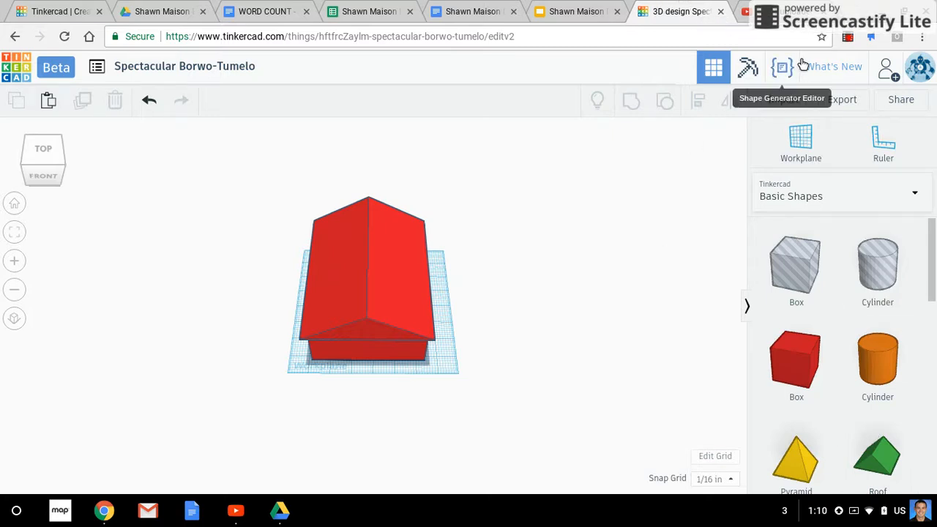
left_click(846, 37)
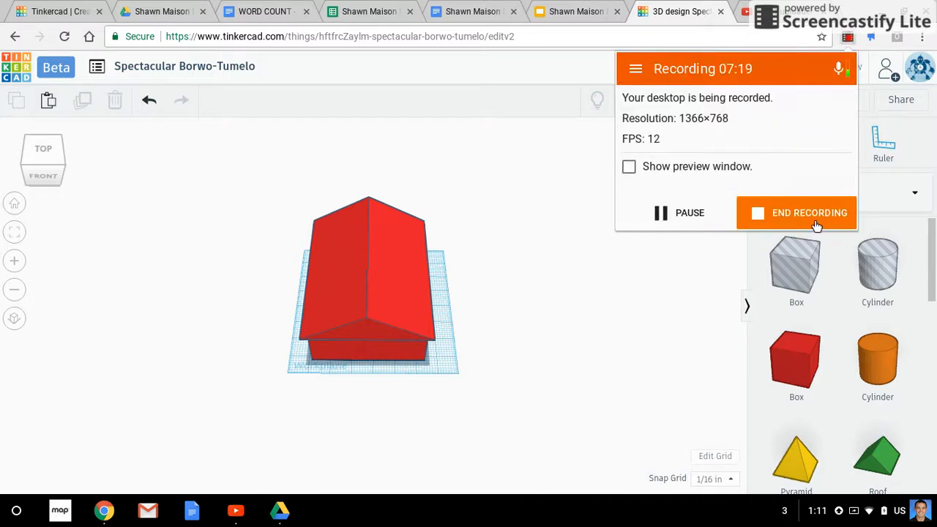